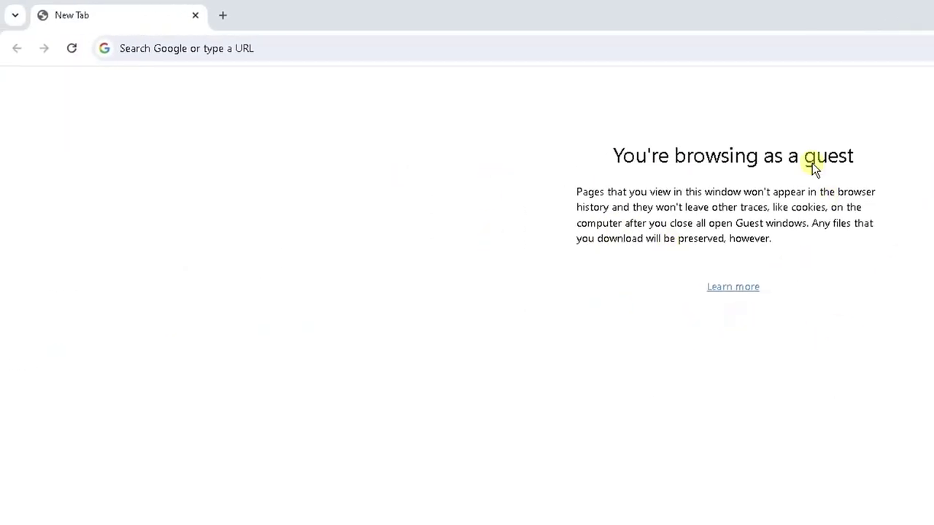
Step: Search Google for "test" in the guest window and accept all cookies
click(436, 44)
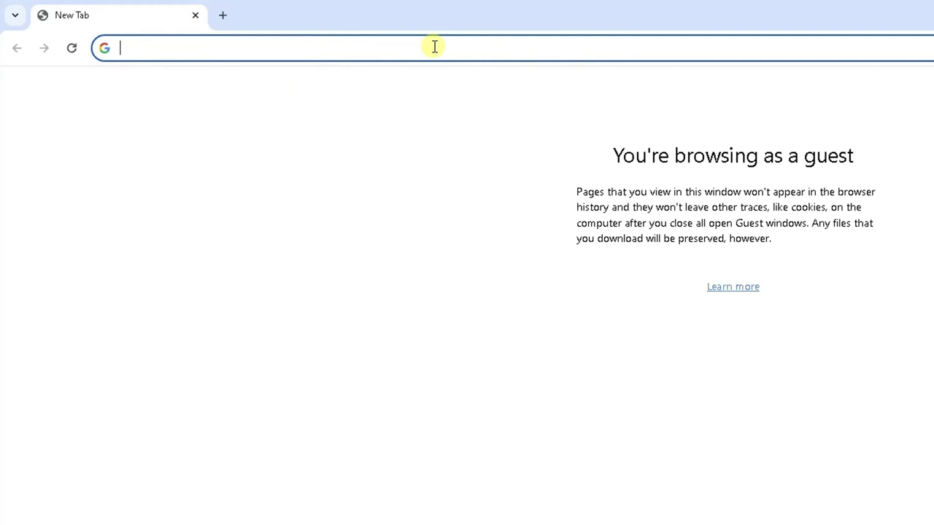
text(test)
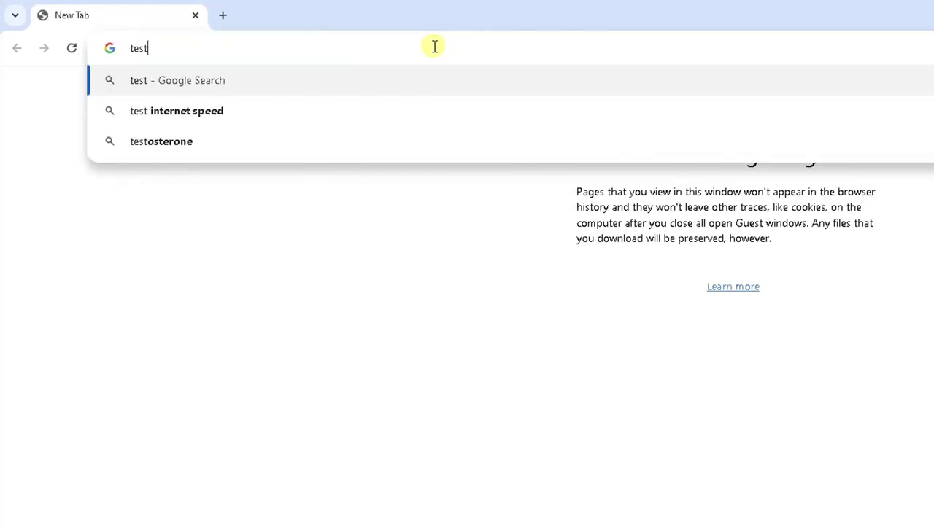
key(Return)
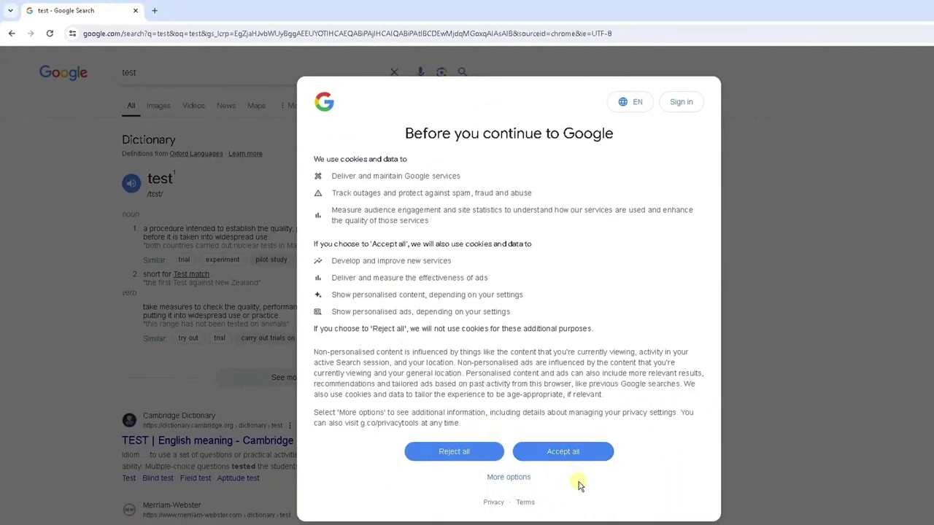
click(549, 455)
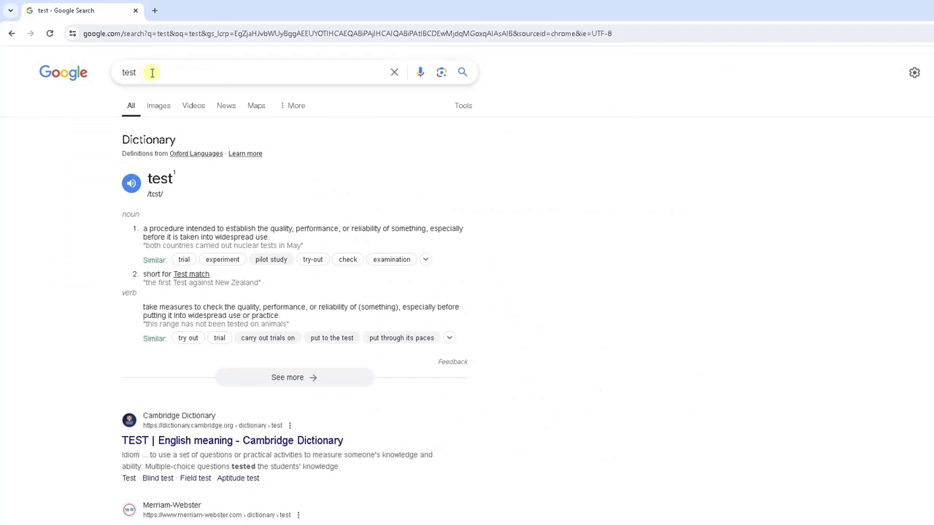
scroll(212, 129, down, 2)
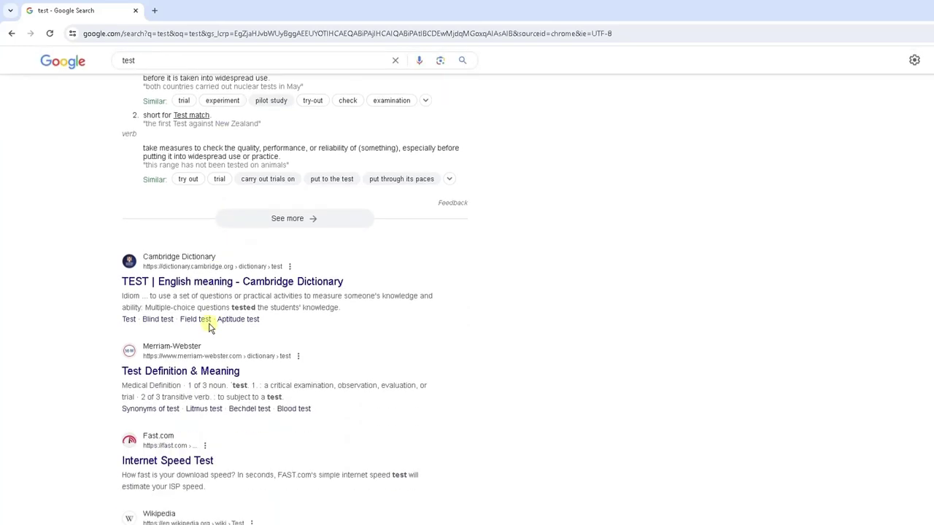
scroll(209, 327, up, 2)
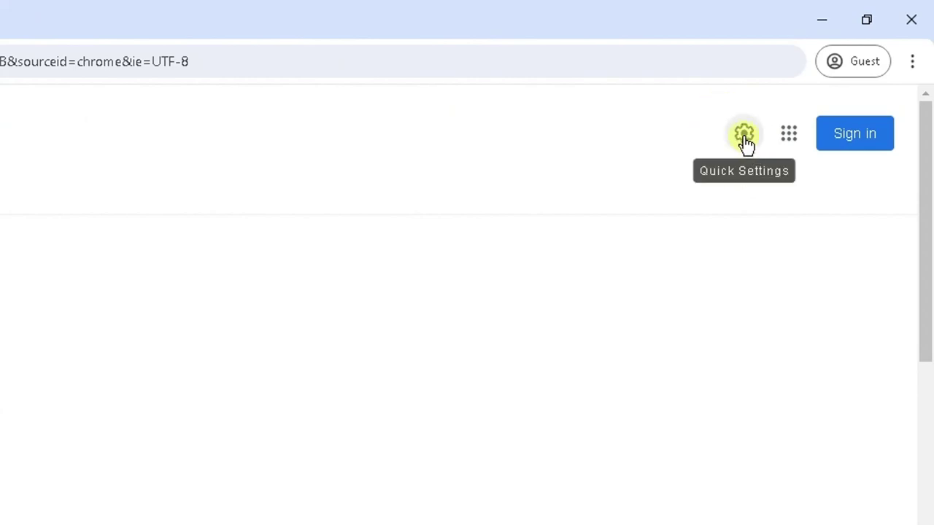
Step: Open the SafeSearch settings for Google Search, try the Off option and set SafeSearch to Filter
click(744, 138)
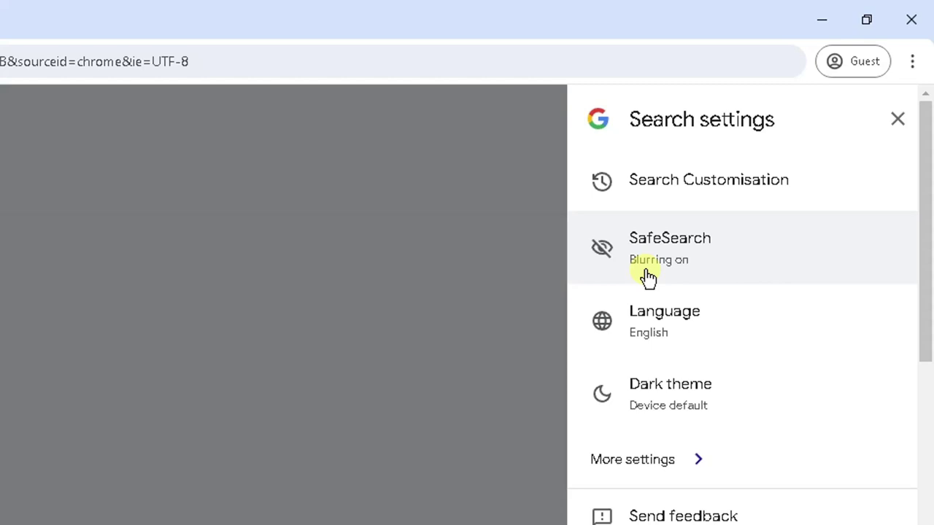
click(681, 256)
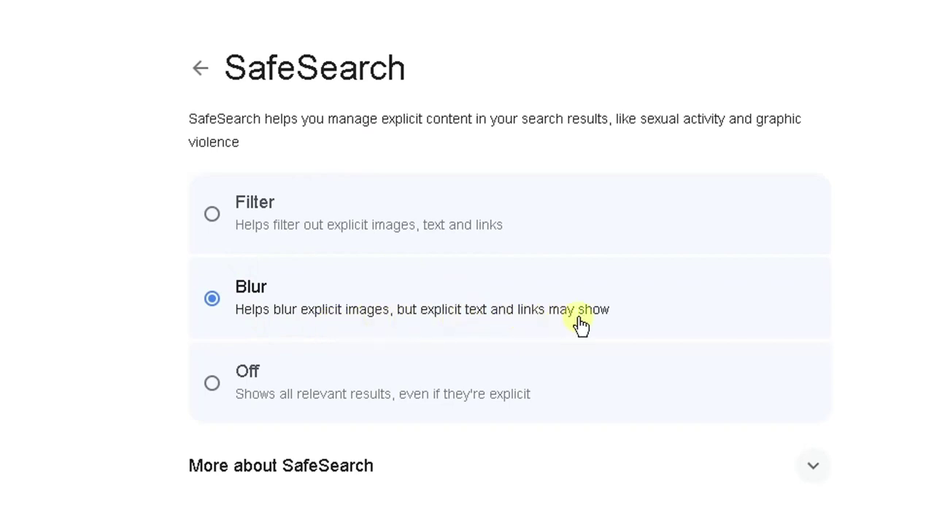
click(243, 382)
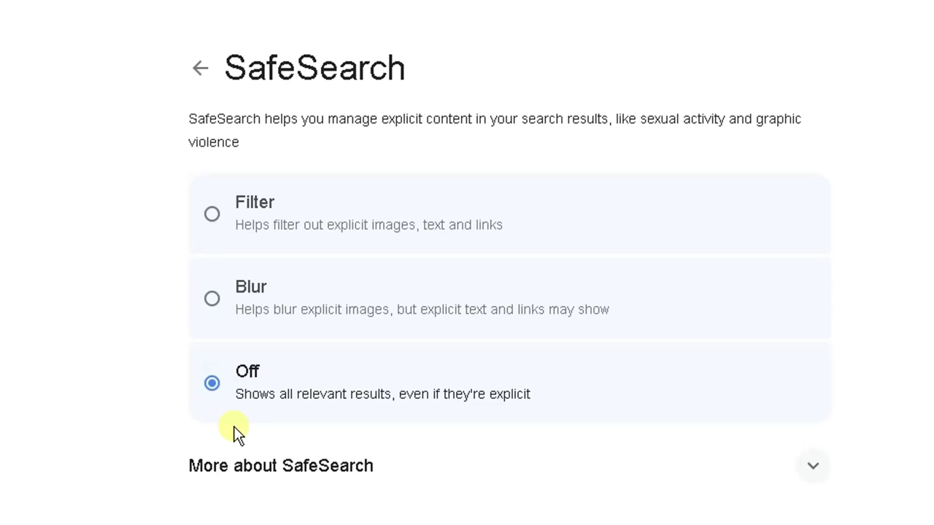
click(227, 217)
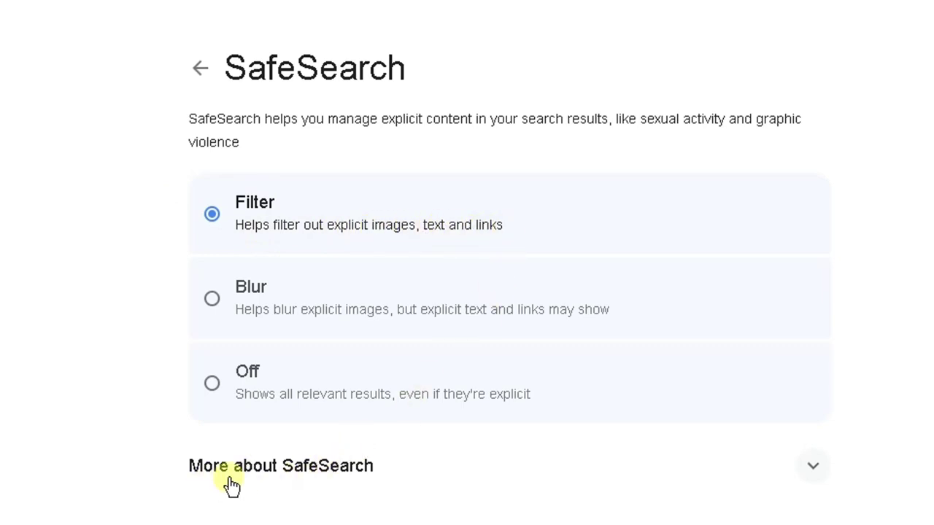
Step: Expand the More about SafeSearch explanation and set SafeSearch to Off
click(660, 264)
scroll(540, 285, down, 1)
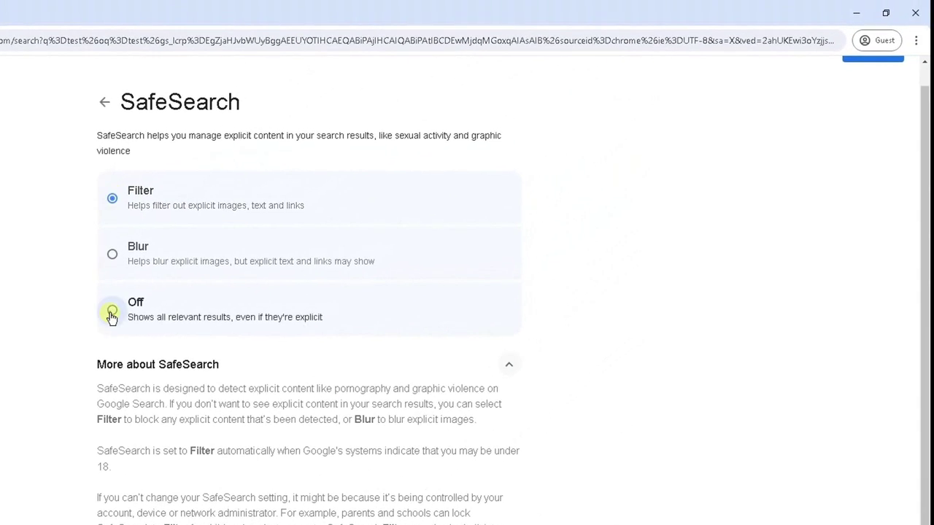
click(111, 313)
Step: Close the browser, reopen it in guest mode and search Google for "test"
click(910, 14)
click(853, 7)
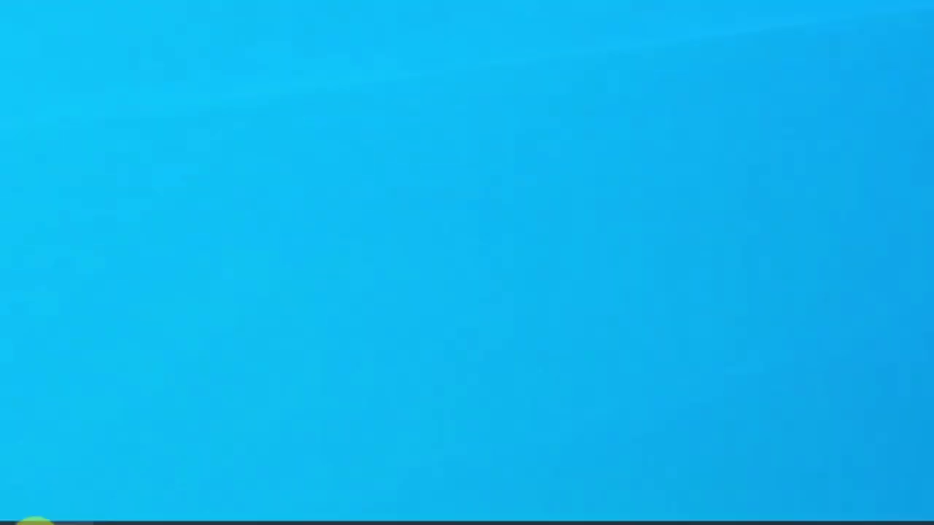
click(120, 487)
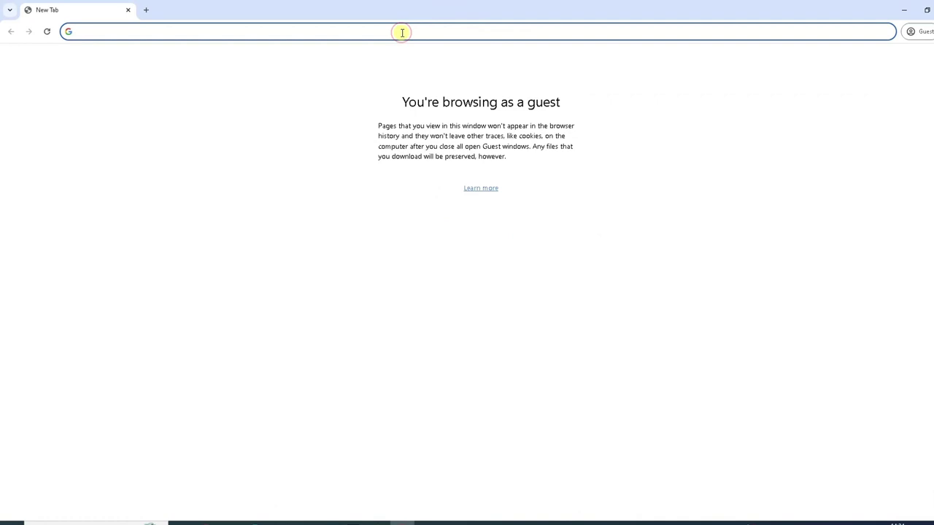
text(test)
key(Return)
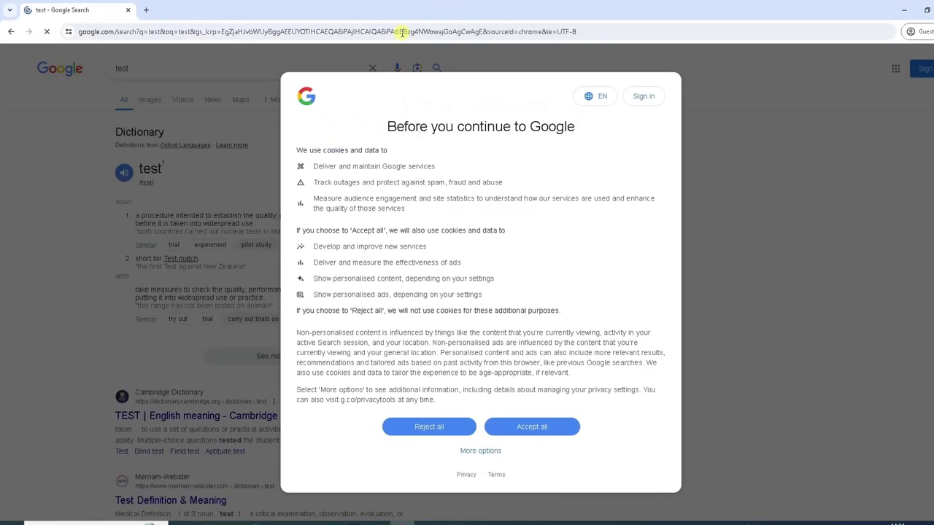
Step: Accept all Google cookies and open the SafeSearch settings again to check the selected option
click(493, 426)
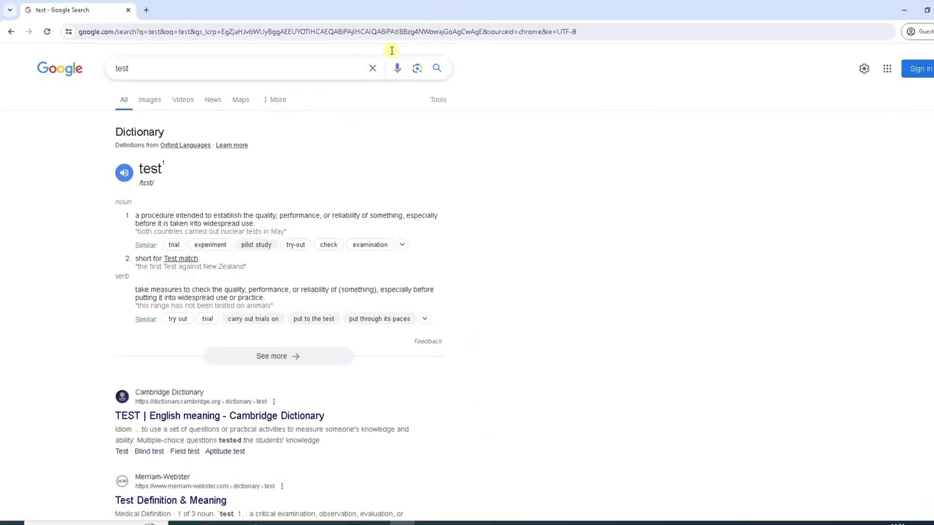
click(864, 68)
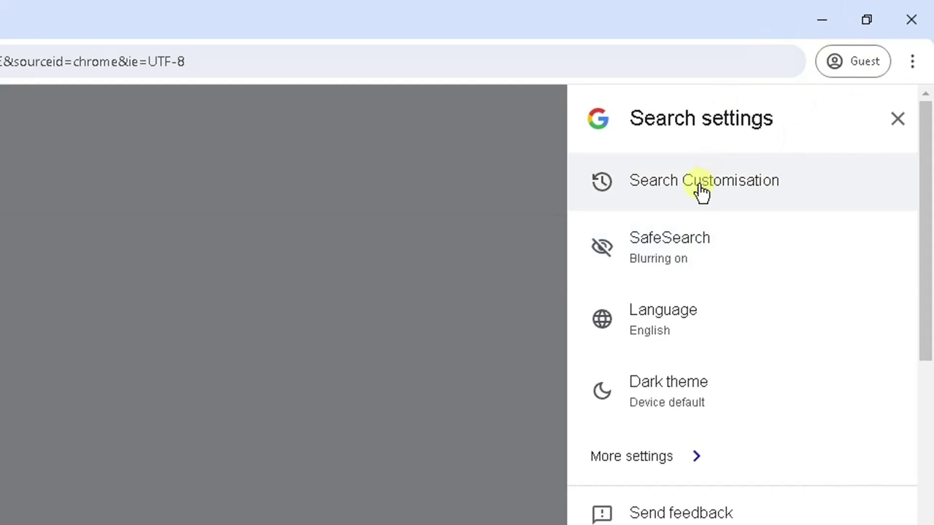
click(658, 271)
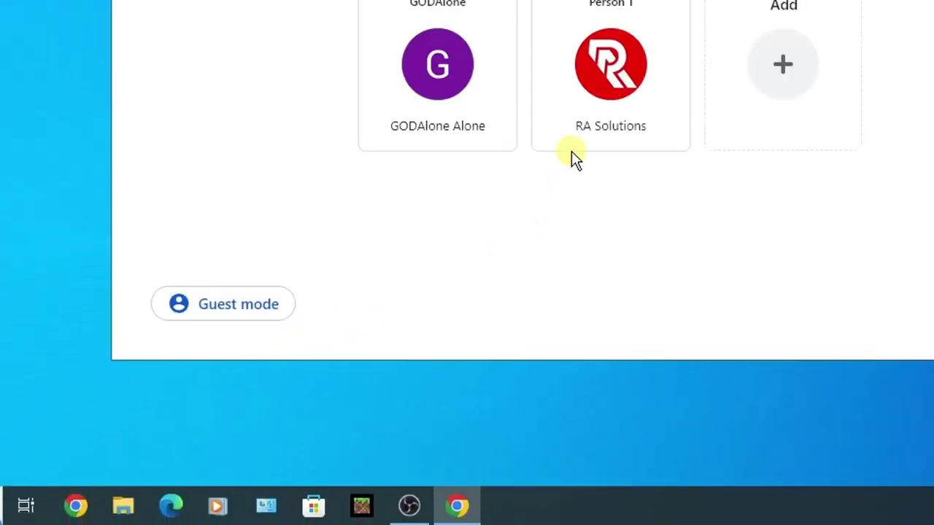
Step: Open Chrome with the RA Solutions profile and search Google for "test"
click(593, 98)
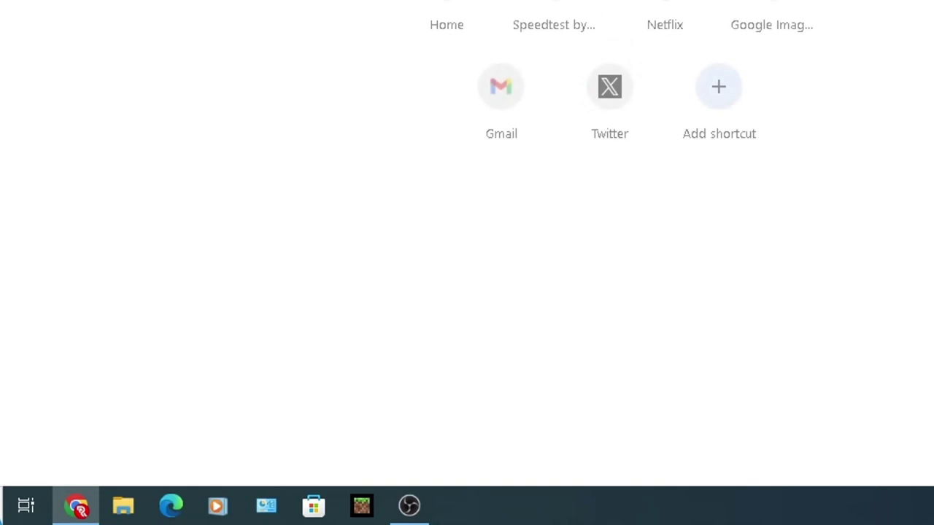
click(767, 68)
text(t)
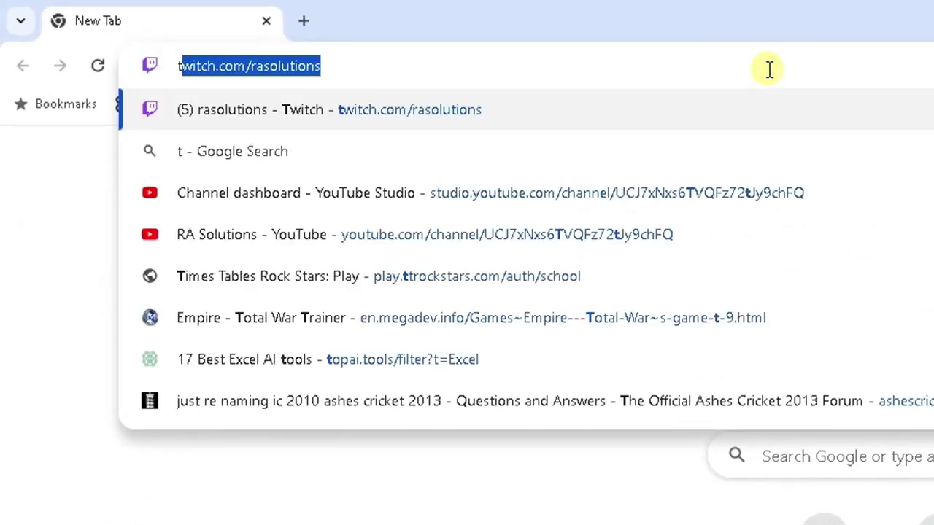
text(est)
key(Return)
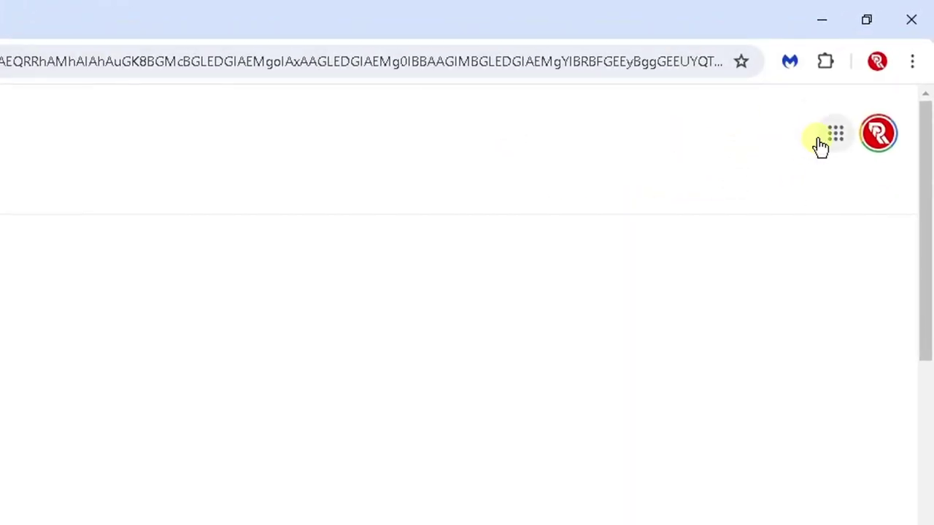
Step: Open the browser settings and search them for "safesearch"
click(912, 64)
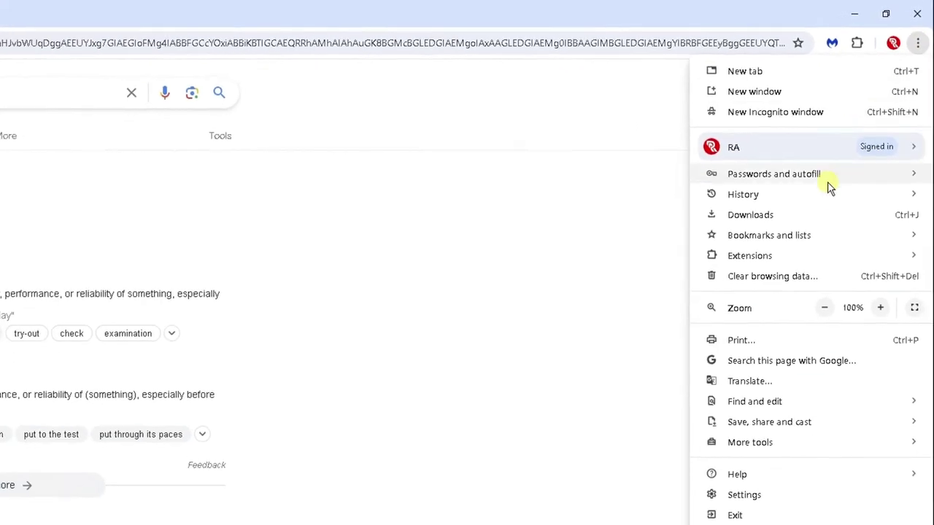
click(733, 496)
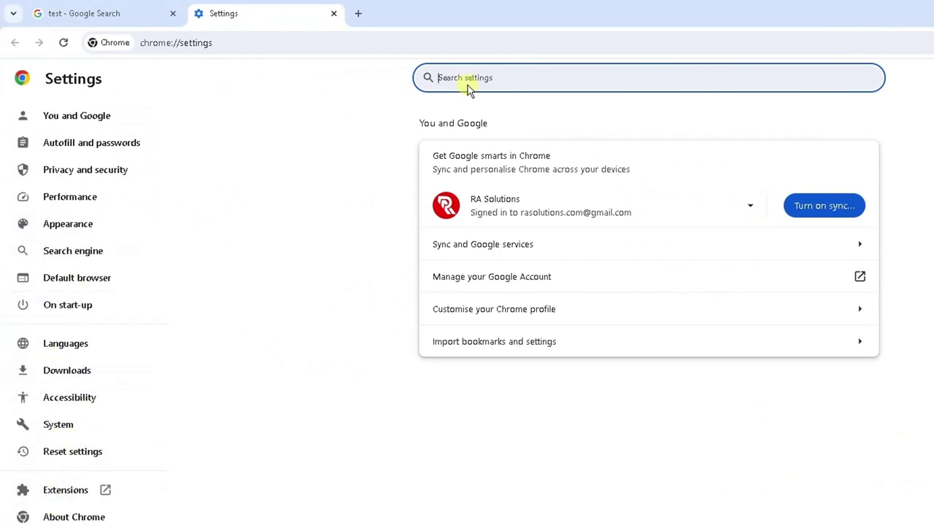
text(safesearch)
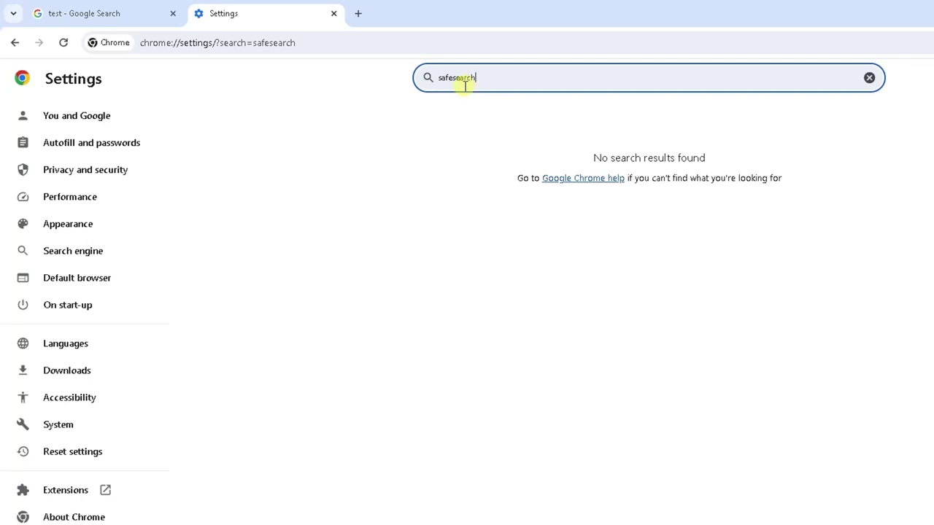
Step: Search Google for "google safesearch" and open the Your SafeSearch Setting result
click(255, 43)
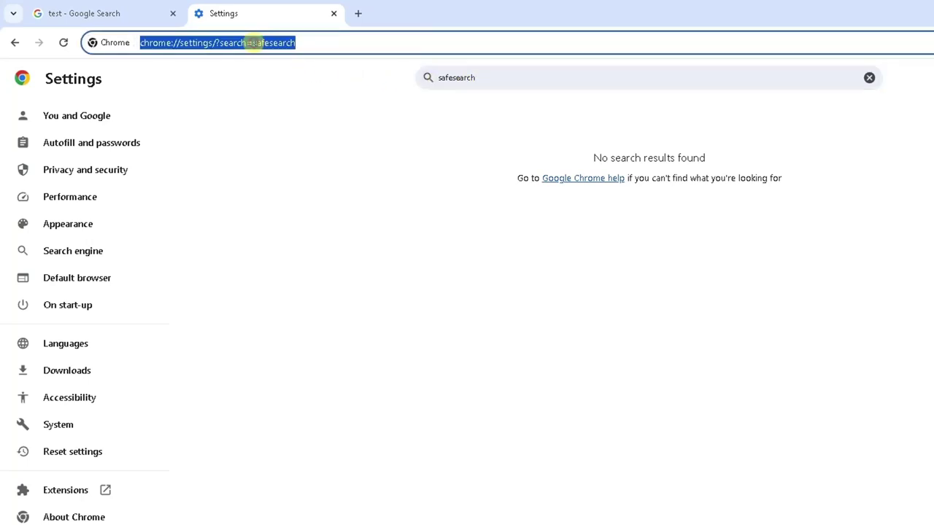
text(google safe)
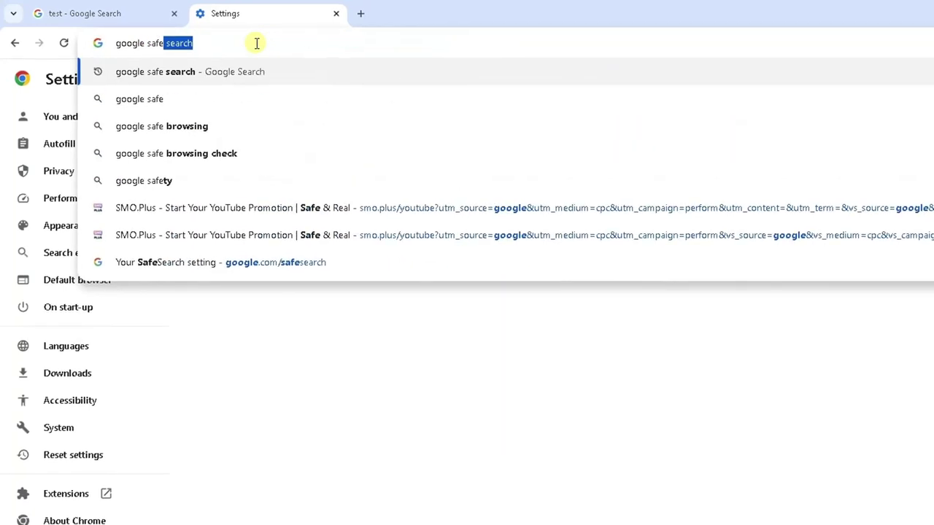
text(search)
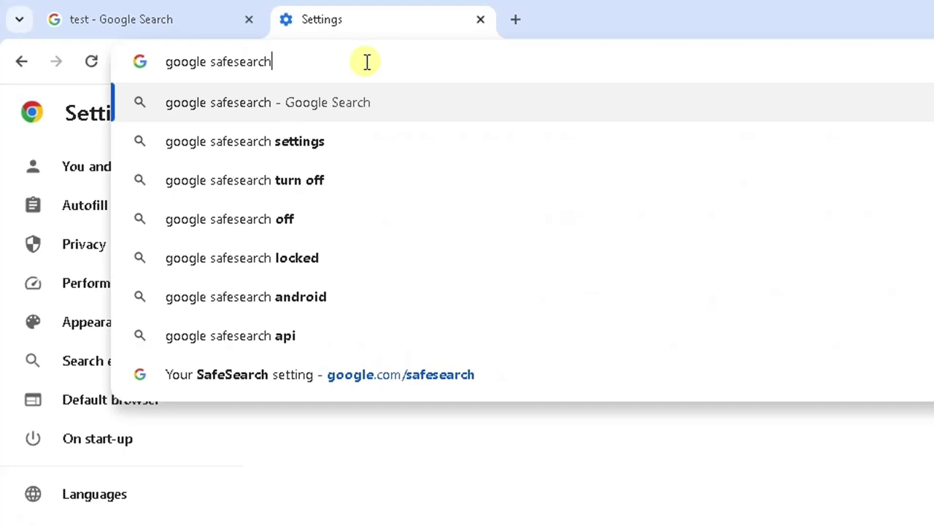
key(Return)
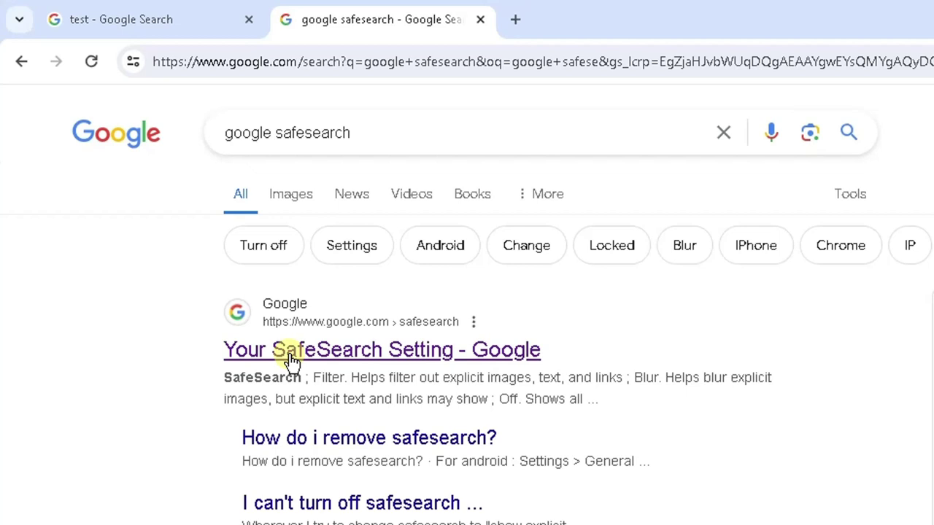
click(435, 358)
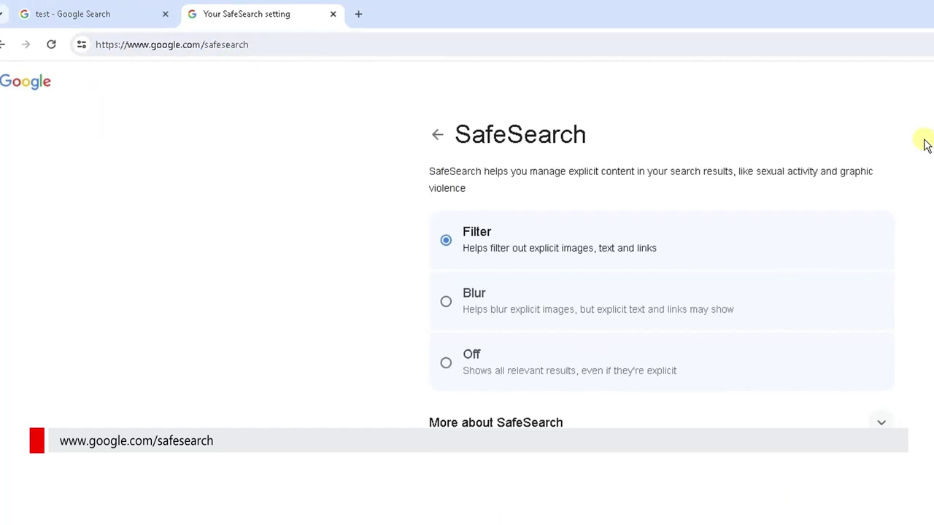
Step: Bookmark the SafeSearch setting page and set SafeSearch to Off
click(739, 62)
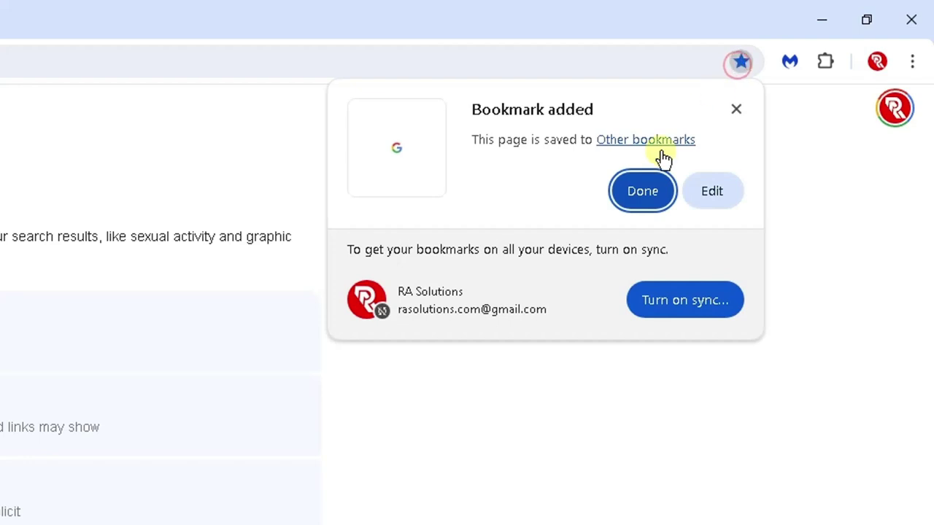
click(644, 191)
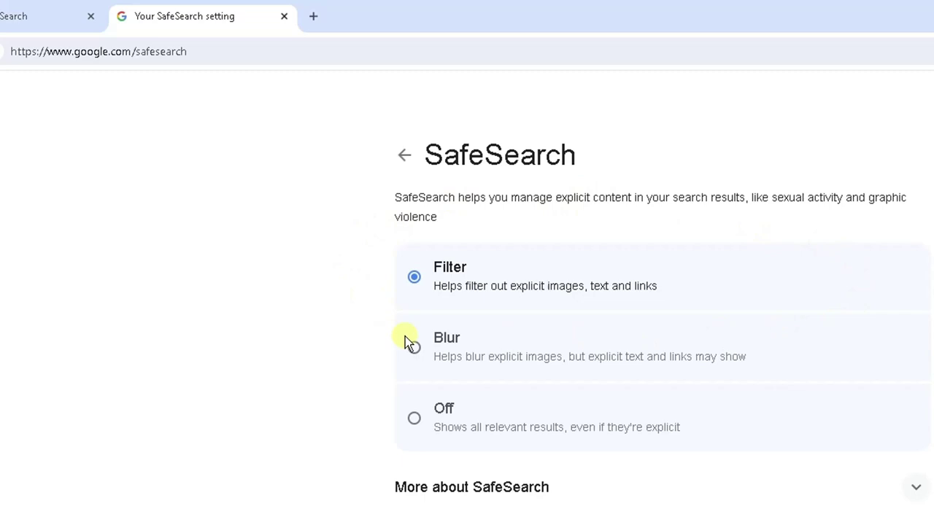
click(413, 421)
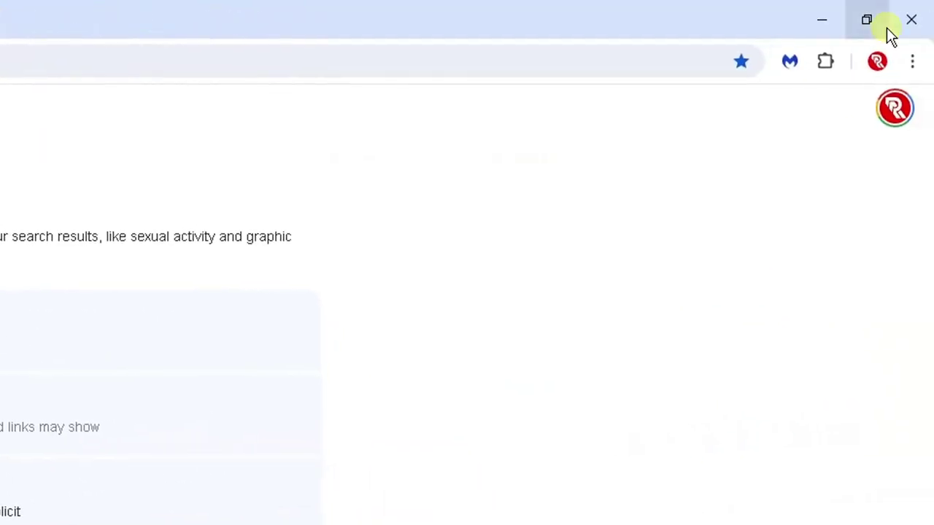
Step: Close and reopen Chrome with the RA Solutions profile, and search Google for "test"
click(901, 31)
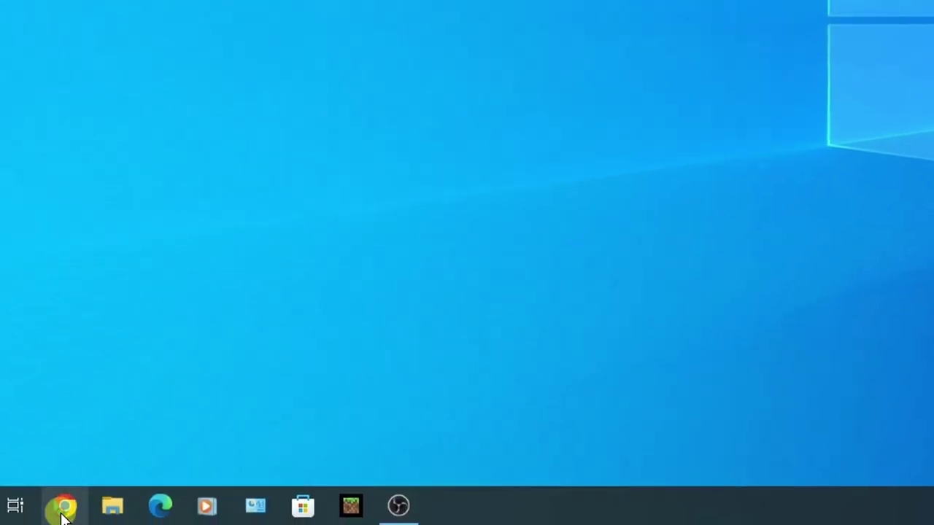
click(63, 511)
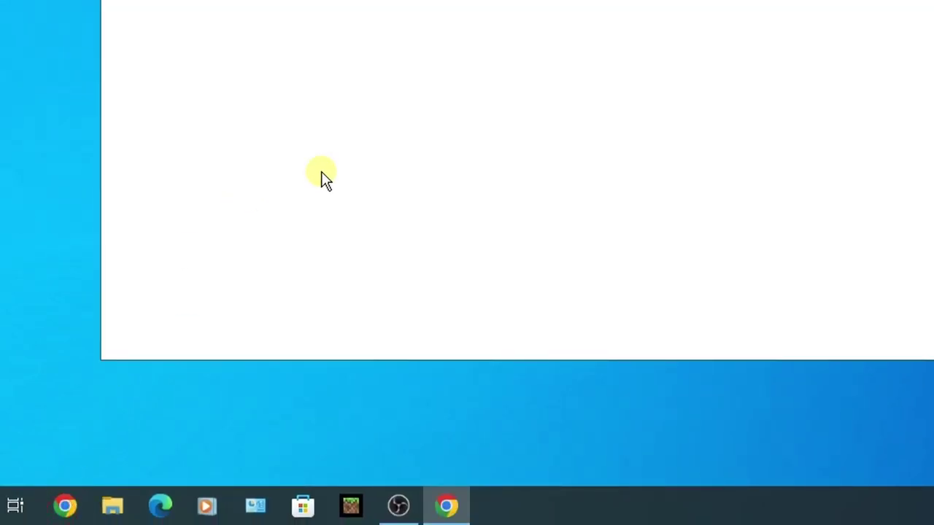
click(580, 95)
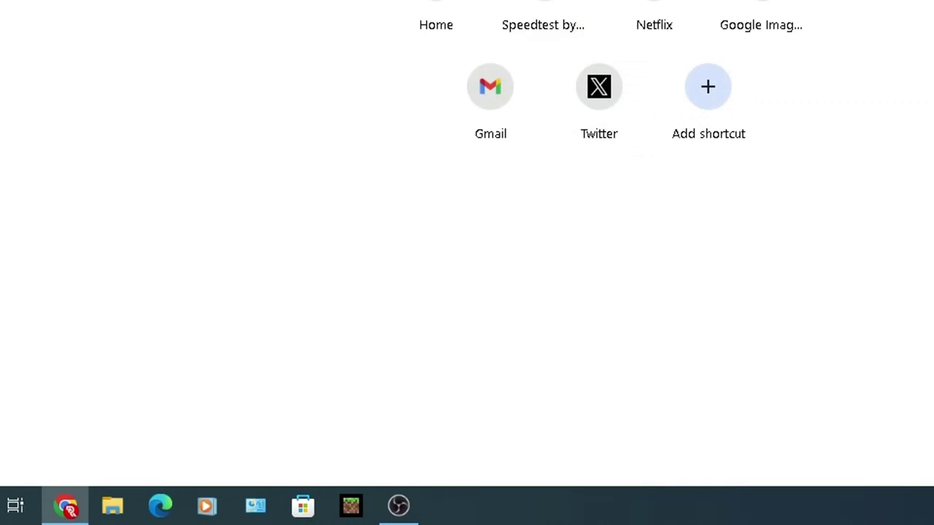
click(473, 27)
text(test)
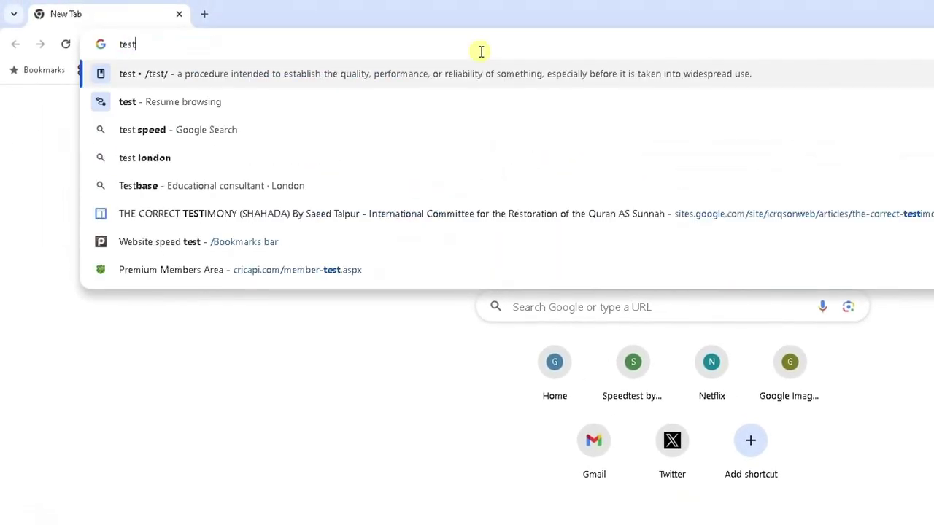
key(Return)
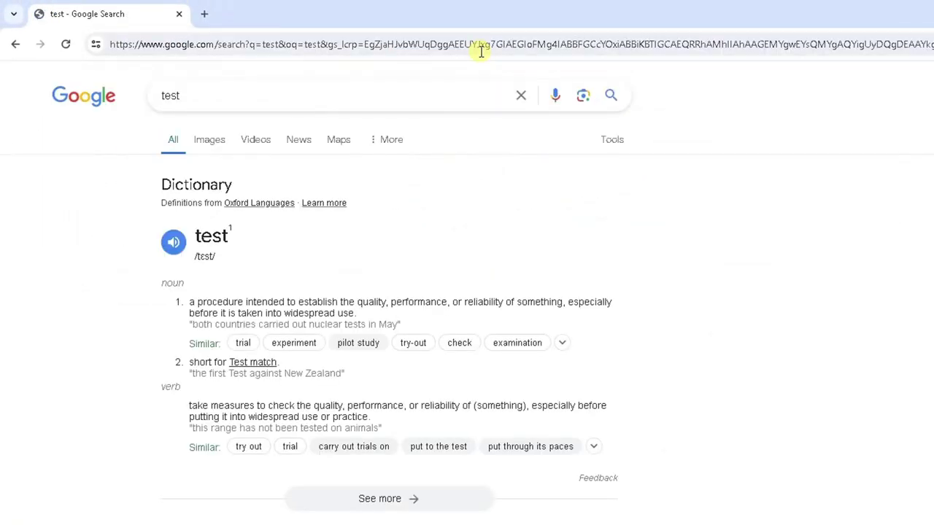
Step: Open the Your SafeSearch Setting page through a Google search for "google safesearch" and set SafeSearch to Blur
click(481, 52)
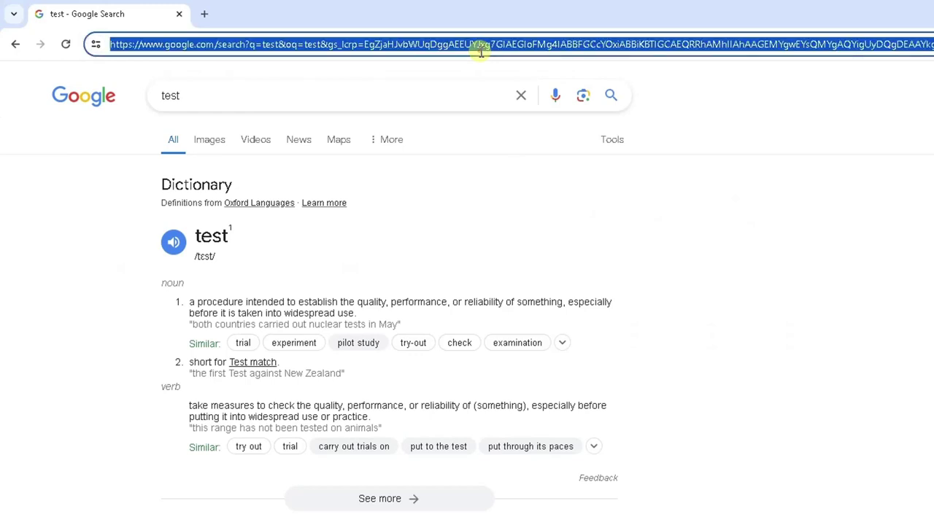
text(google)
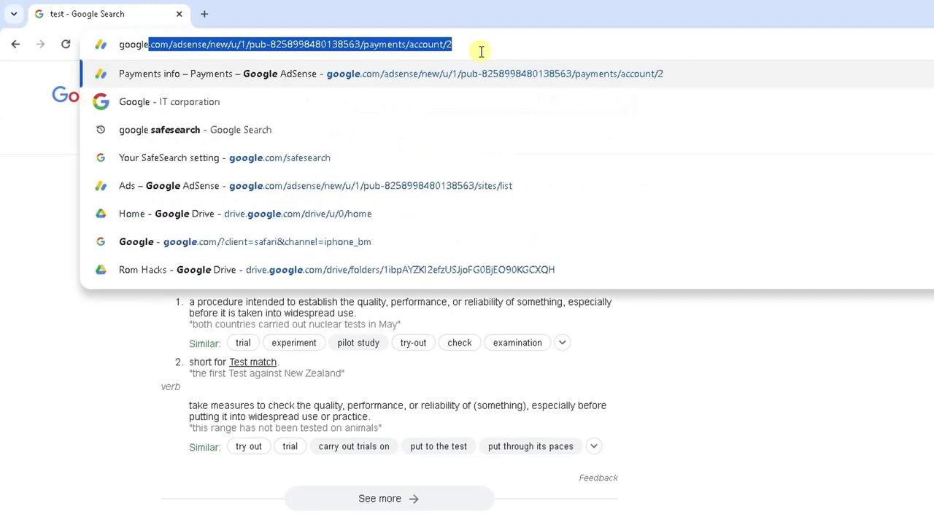
text( safed)
key(BackSpace)
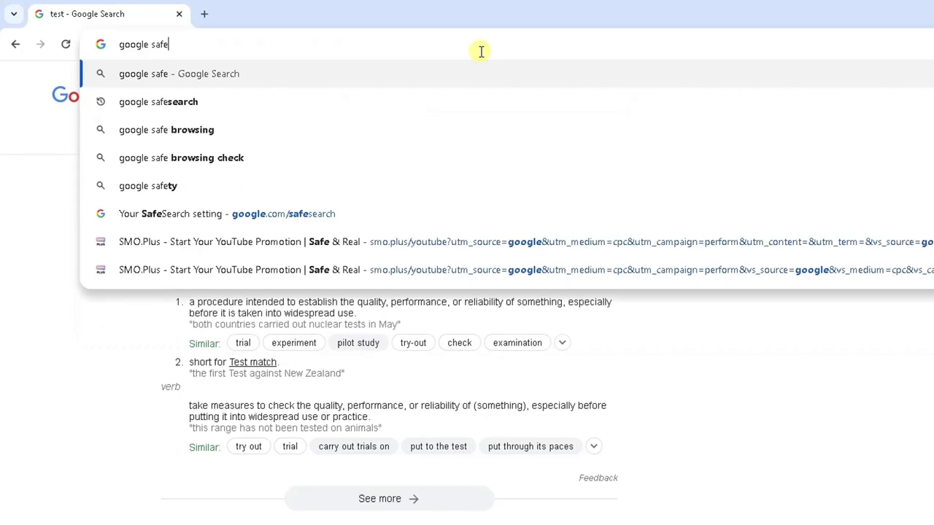
key(Down)
key(Return)
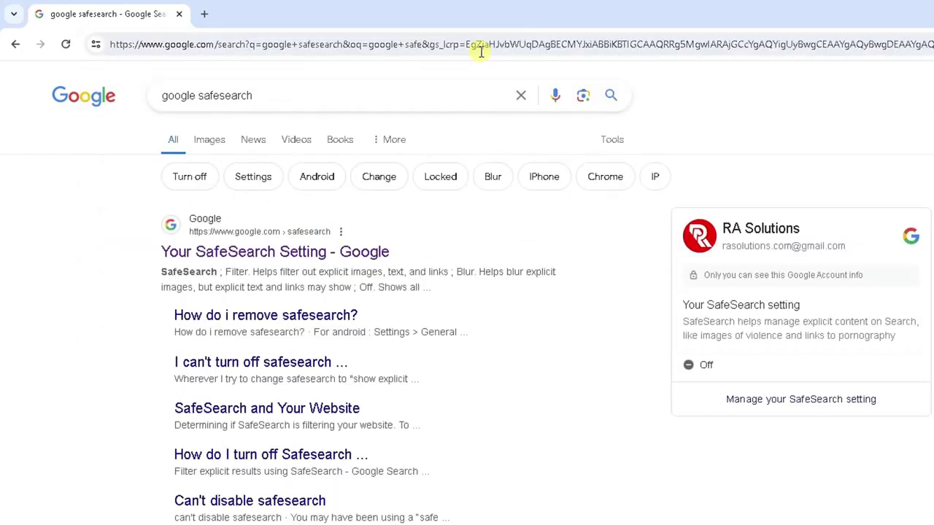
click(355, 251)
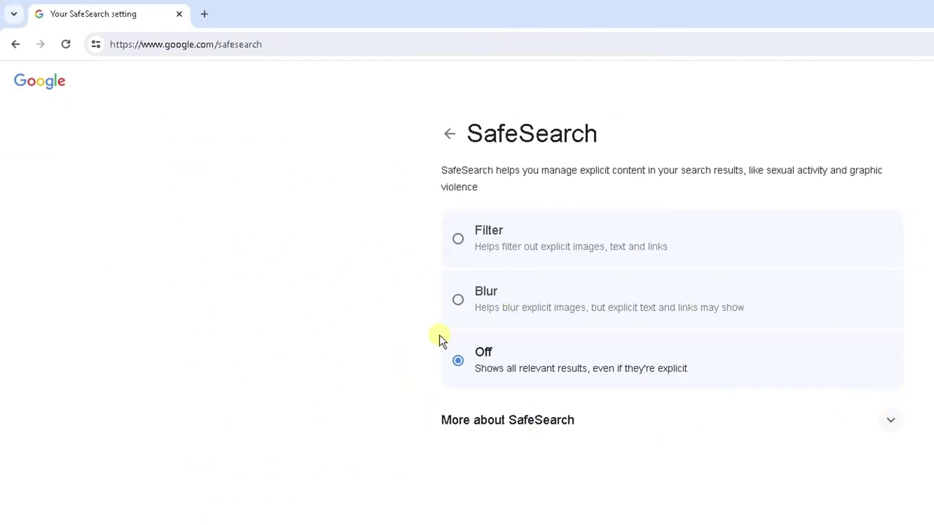
click(458, 302)
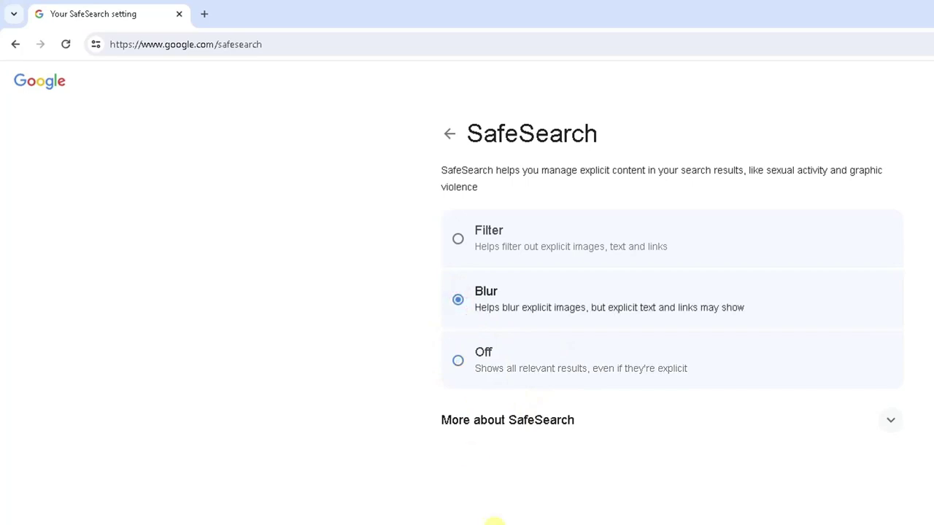